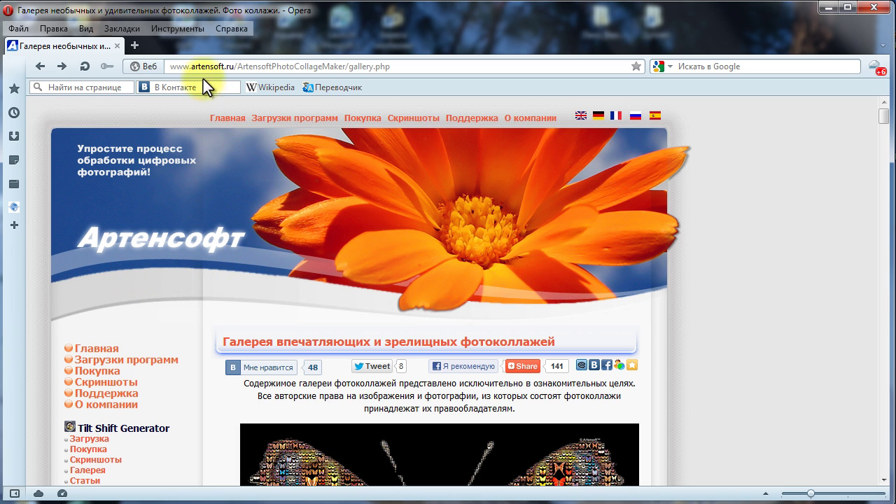
Browse the photo collage gallery from the butterfly collage down to the fruit and vegetable collage.
scroll(320, 336, down, 5)
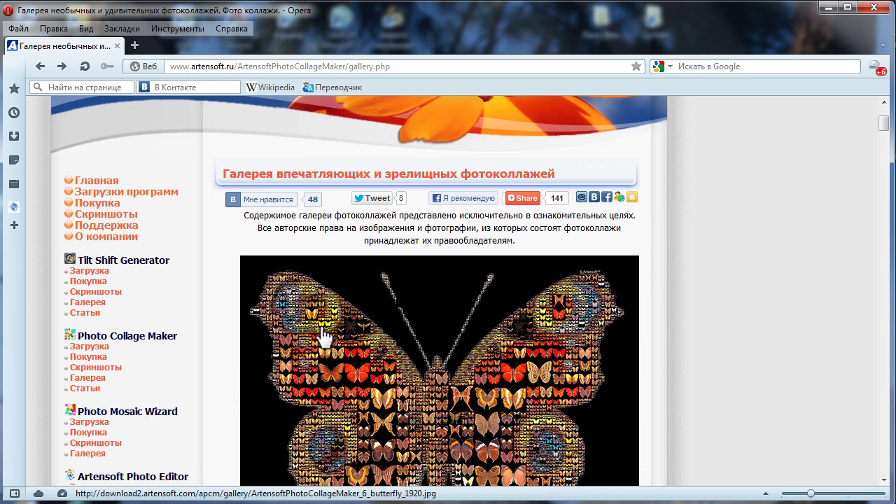
click(97, 211)
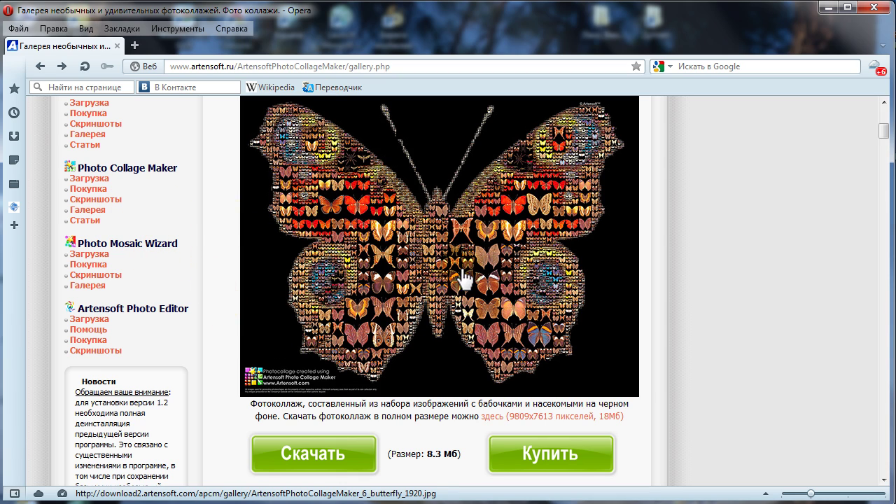
click(712, 255)
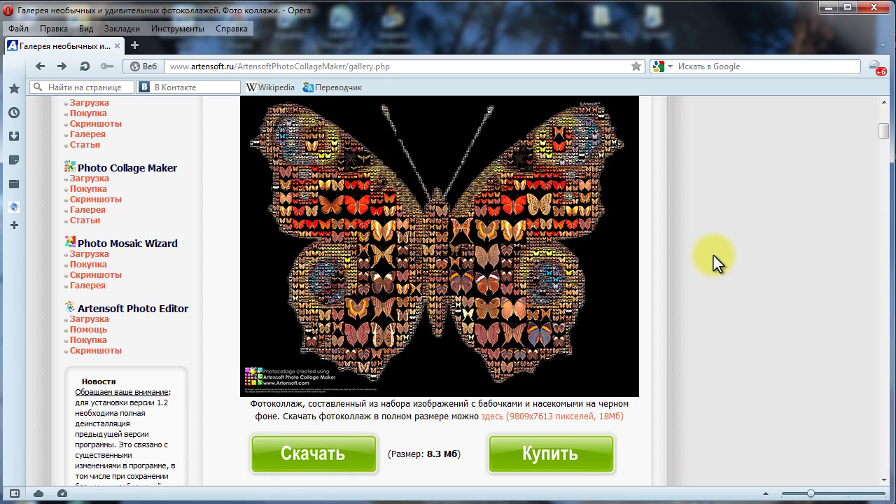
scroll(712, 255, down, 3)
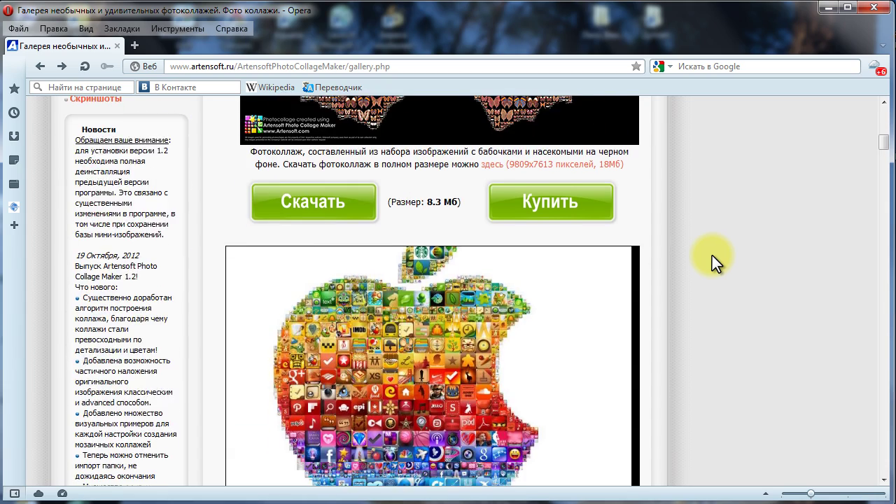
scroll(712, 255, down, 3)
scroll(711, 256, down, 5)
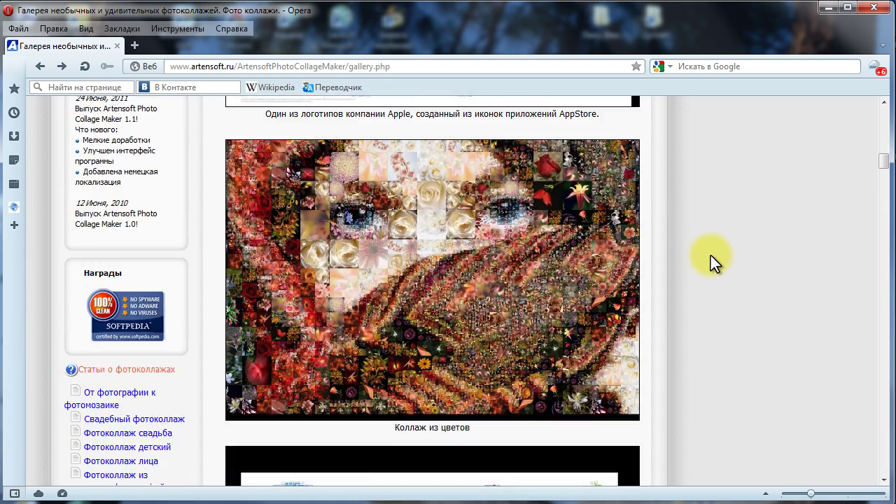
scroll(707, 258, down, 3)
scroll(706, 259, down, 5)
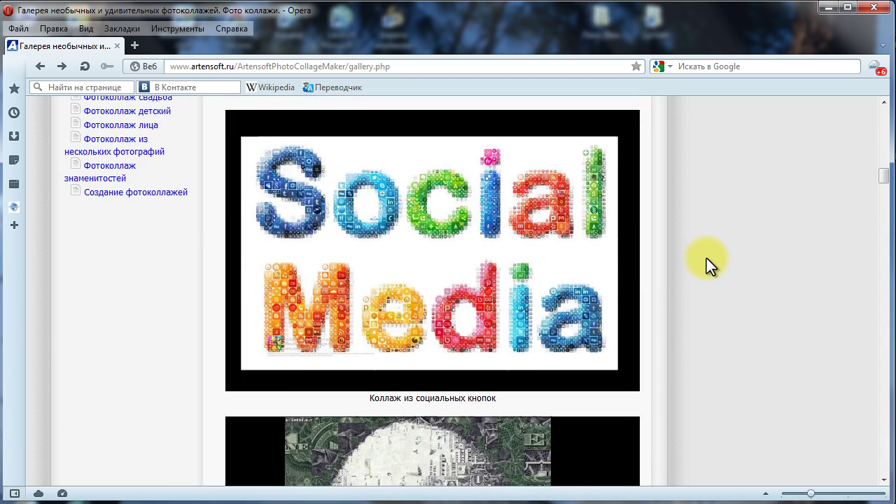
scroll(700, 261, down, 3)
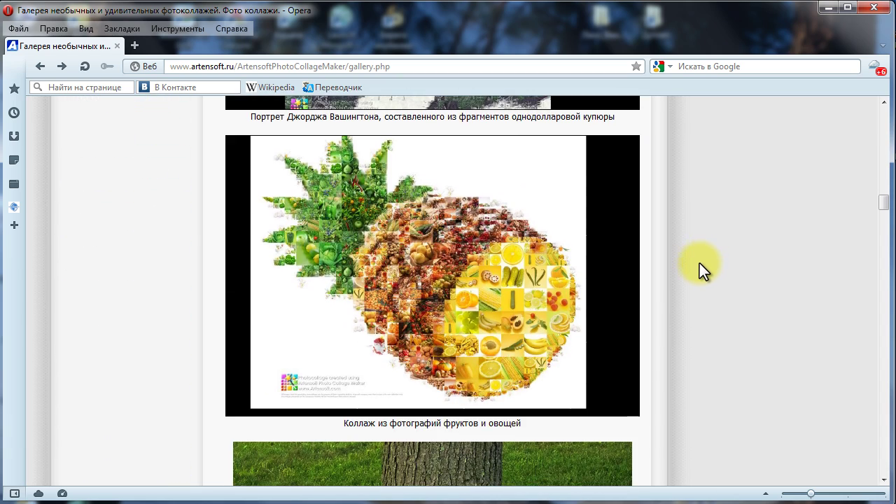
Examine the individual photos that make up the fruit and vegetable collage in close-up.
mouse_move(541, 213)
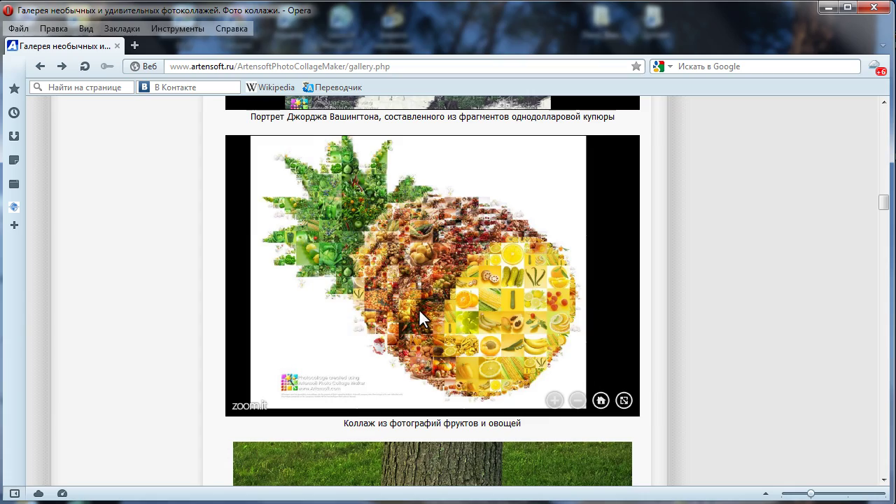
scroll(419, 309, up, 2)
drag(516, 300, 370, 300)
scroll(411, 289, up, 1)
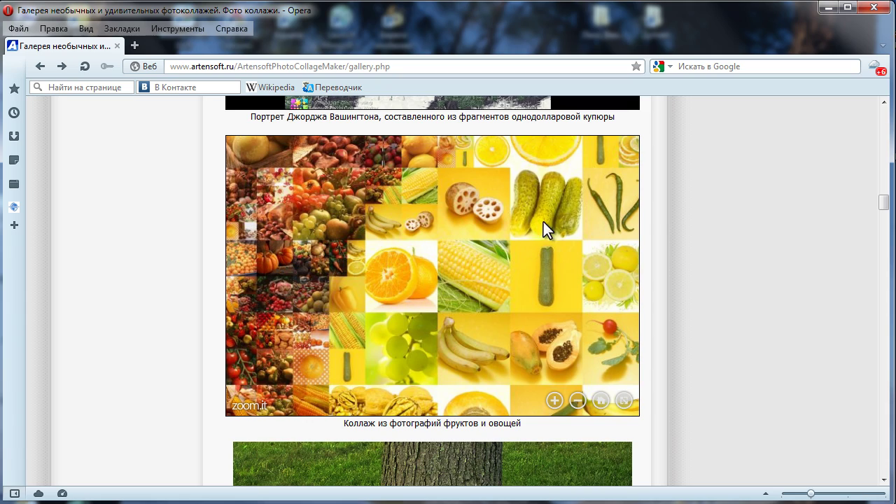
scroll(410, 260, down, 3)
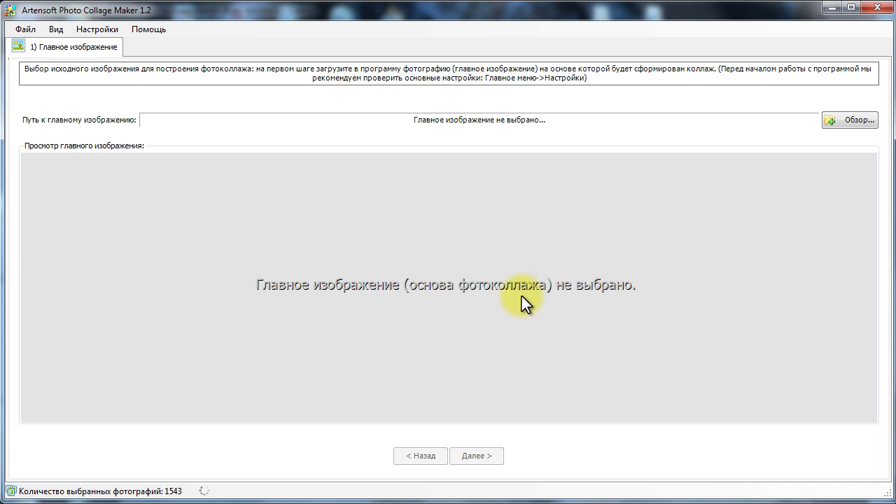
Switch to Artensoft Photo Collage Maker and load Cat_New Year_01 as the collage's main image.
click(846, 121)
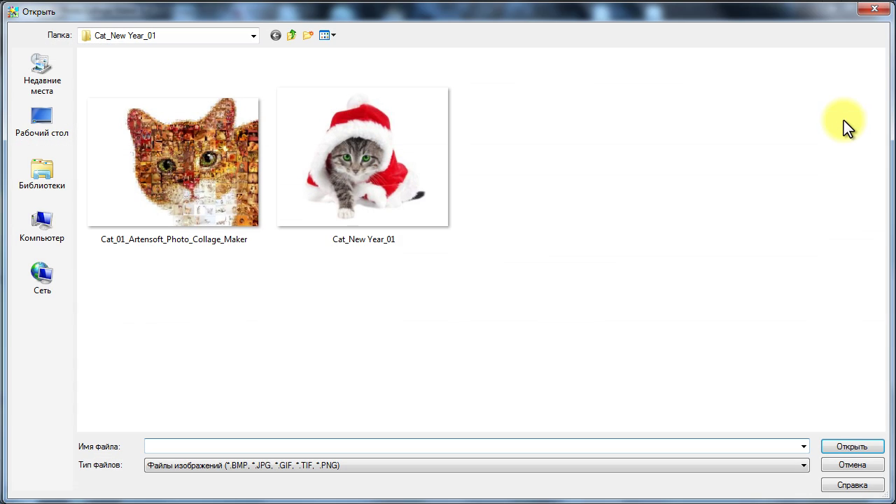
click(374, 175)
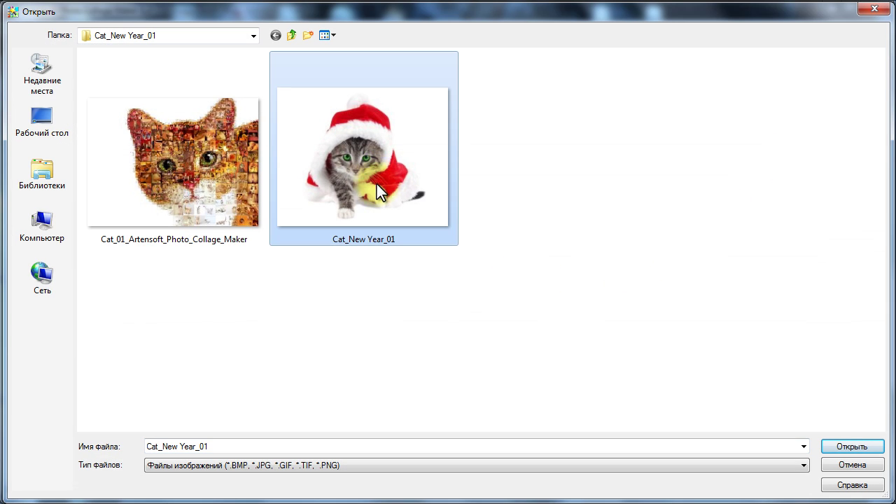
click(847, 446)
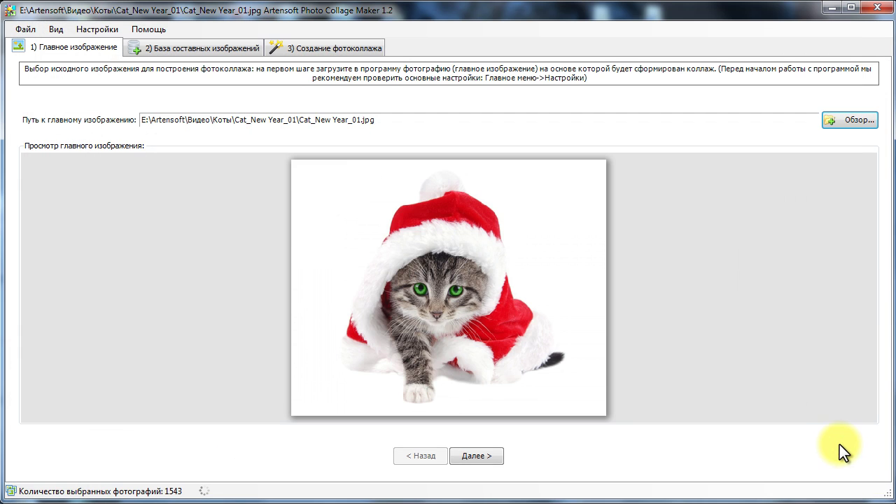
Deselect the _011_cats and _010_from_catsofinstagram_com folders in the mini-image base.
click(220, 49)
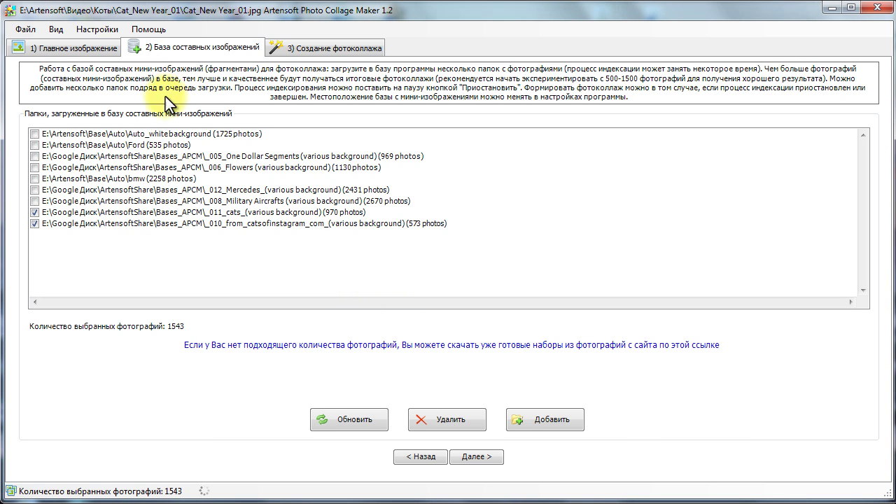
click(97, 48)
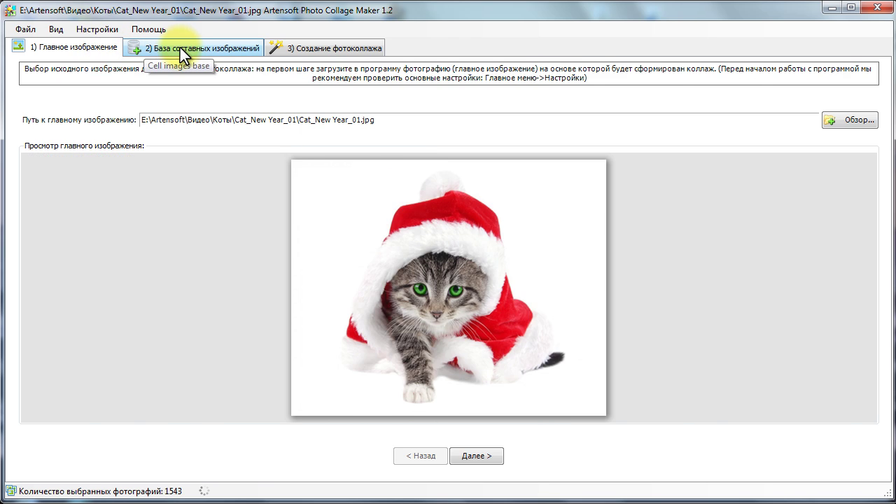
click(180, 48)
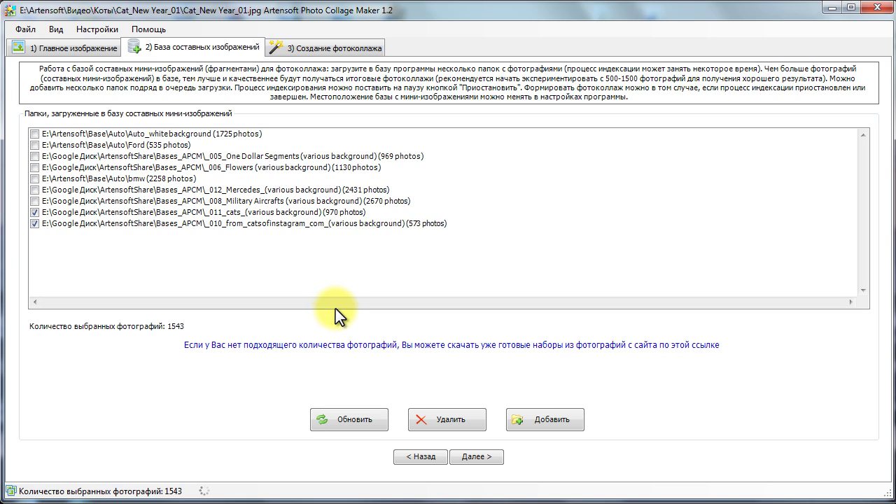
click(187, 213)
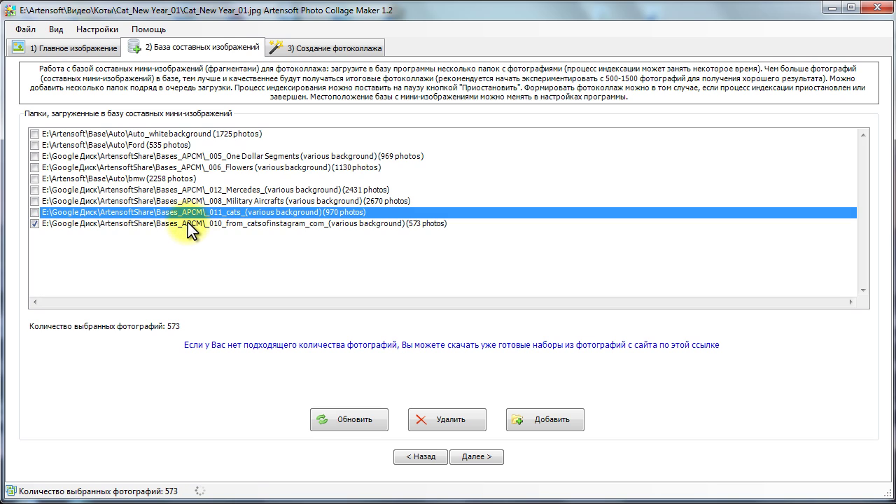
click(187, 223)
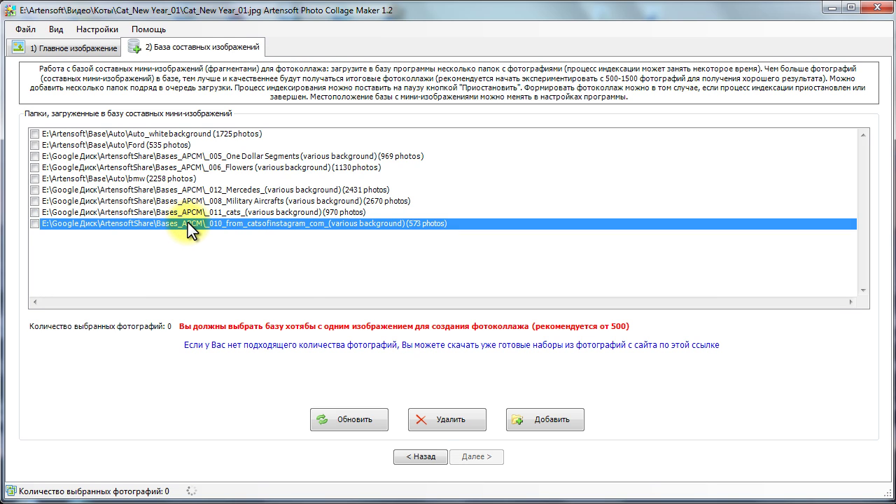
click(80, 44)
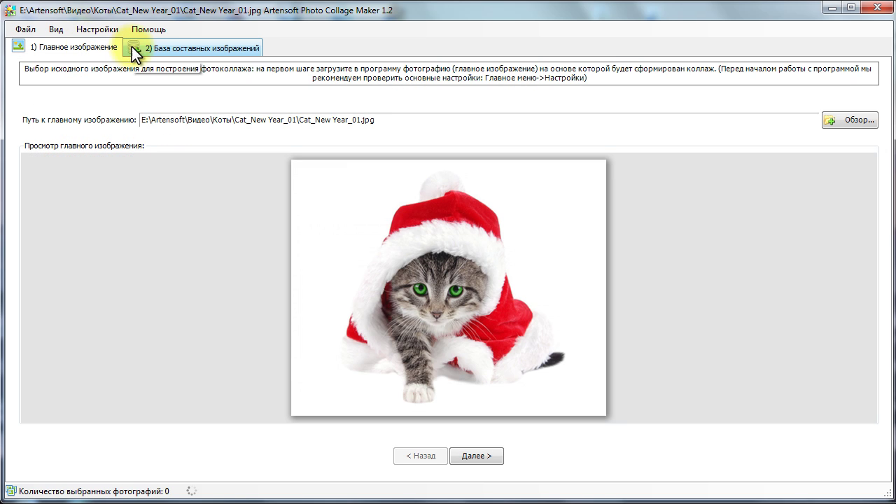
click(162, 49)
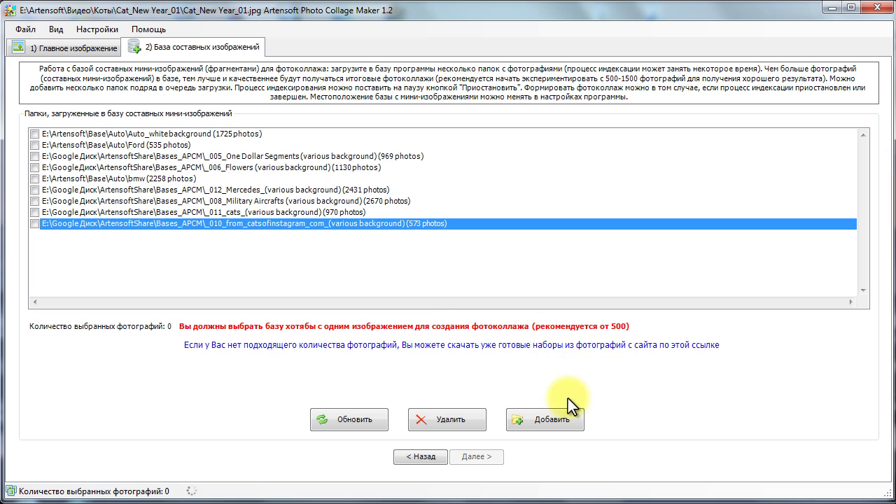
Import the Base\New year folder into the mini-image base and include the _010_from_catsofinstagram_com and _011_cats folders.
click(561, 420)
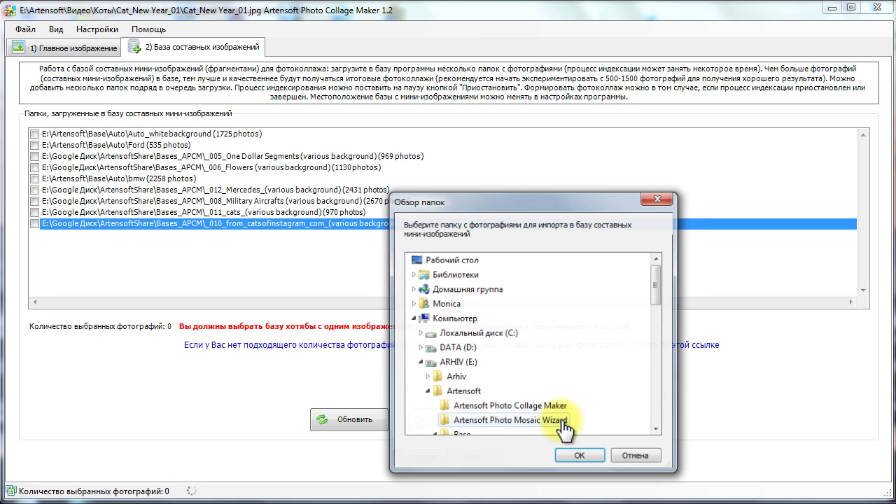
drag(656, 284, 657, 318)
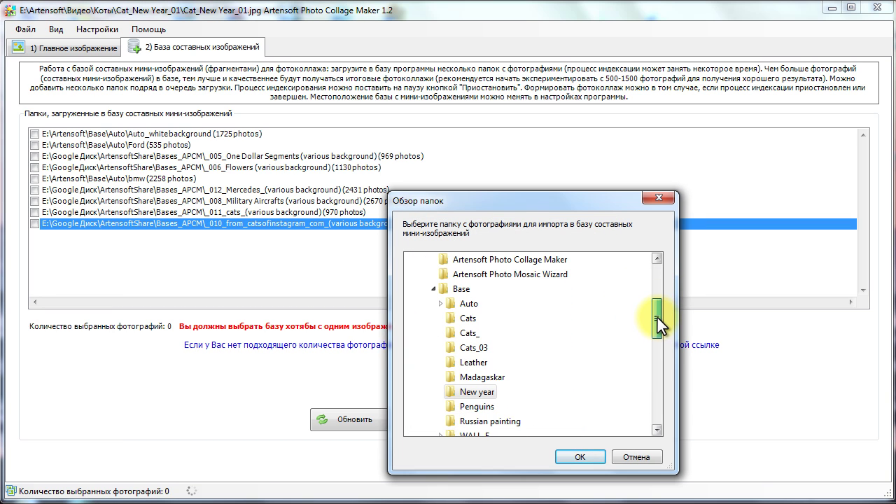
click(483, 392)
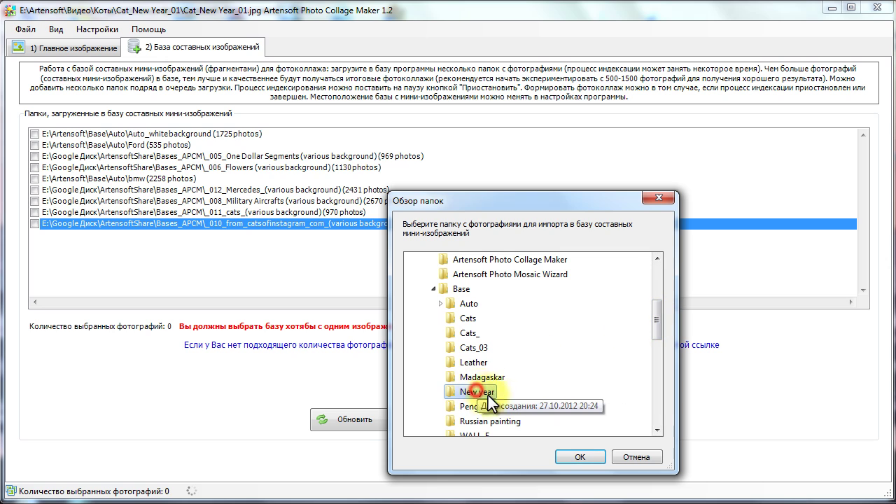
click(590, 456)
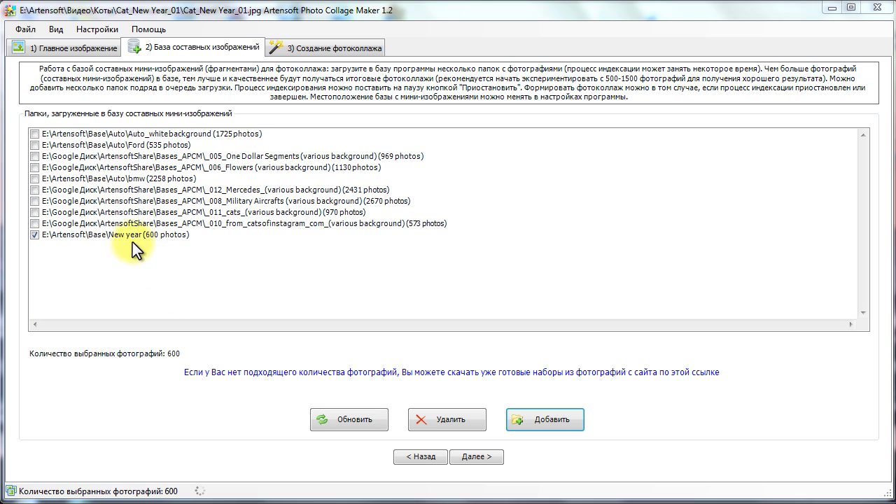
click(124, 226)
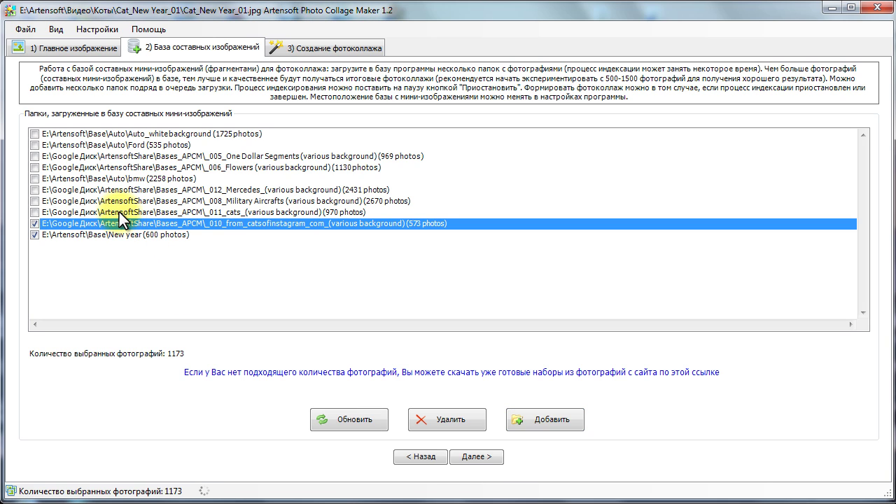
click(119, 213)
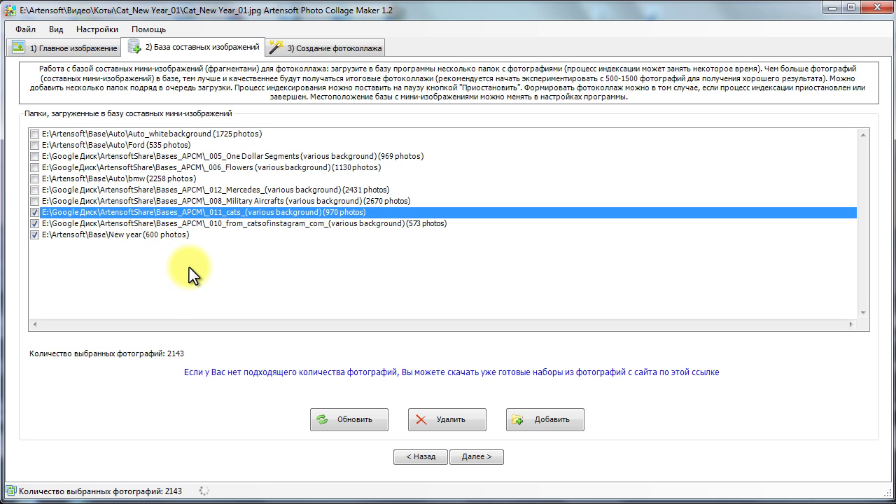
Review the collage's additional settings for nesting levels, mini-image variants, duplicates, first level and fill area, and apply them.
click(312, 49)
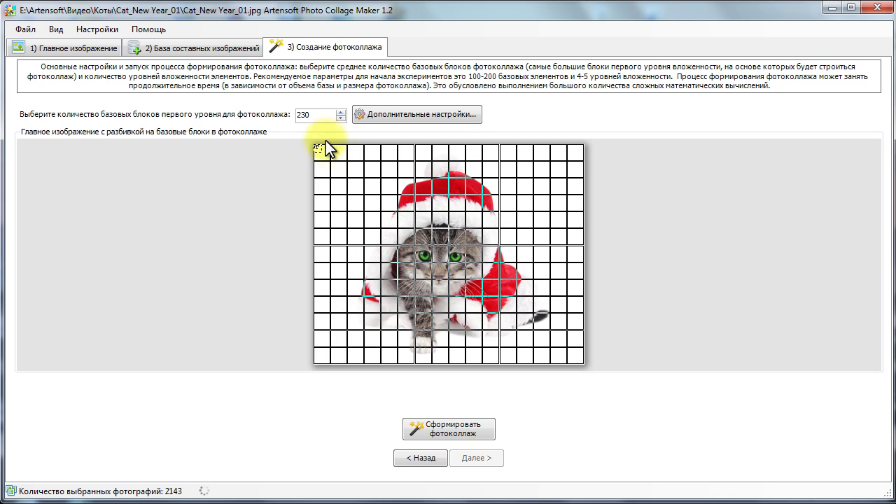
click(385, 115)
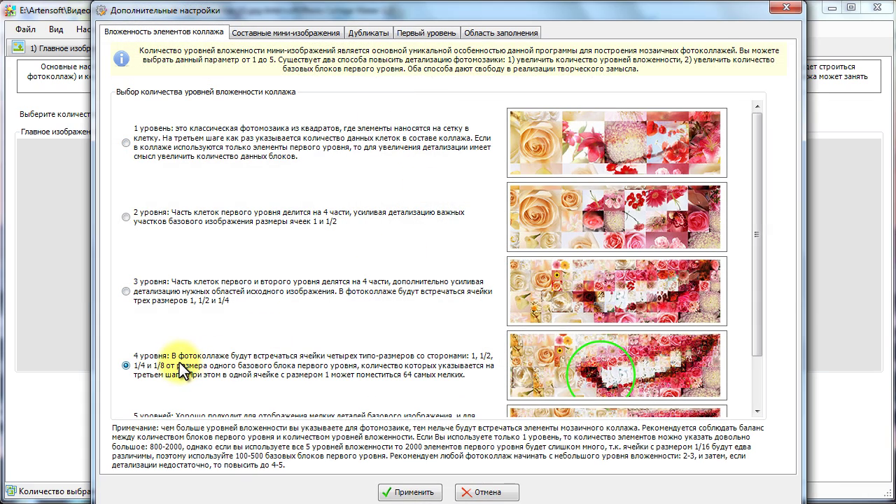
click(268, 35)
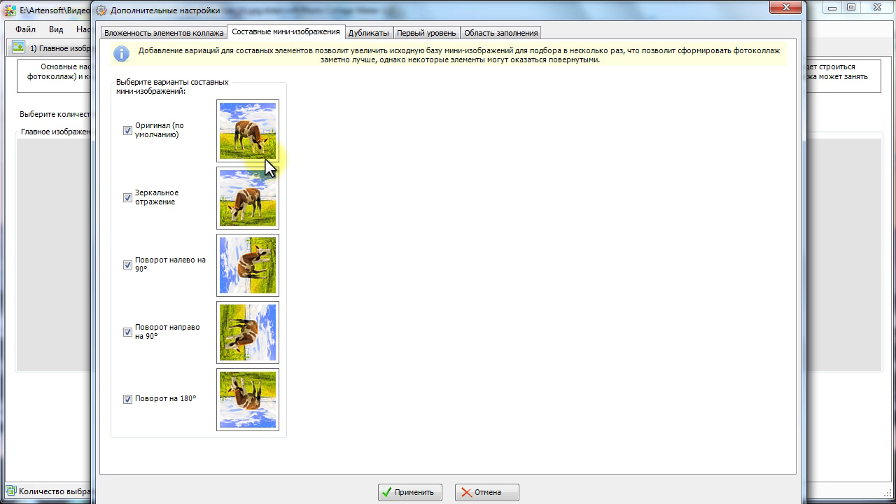
click(367, 34)
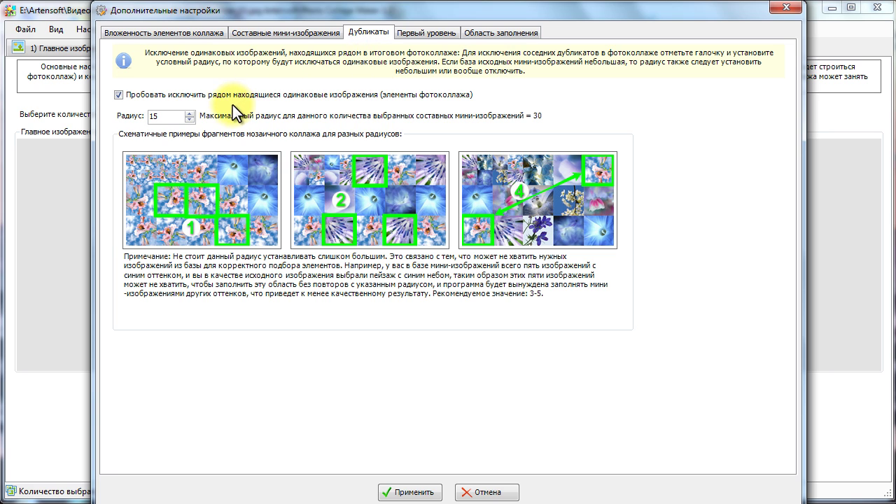
click(424, 35)
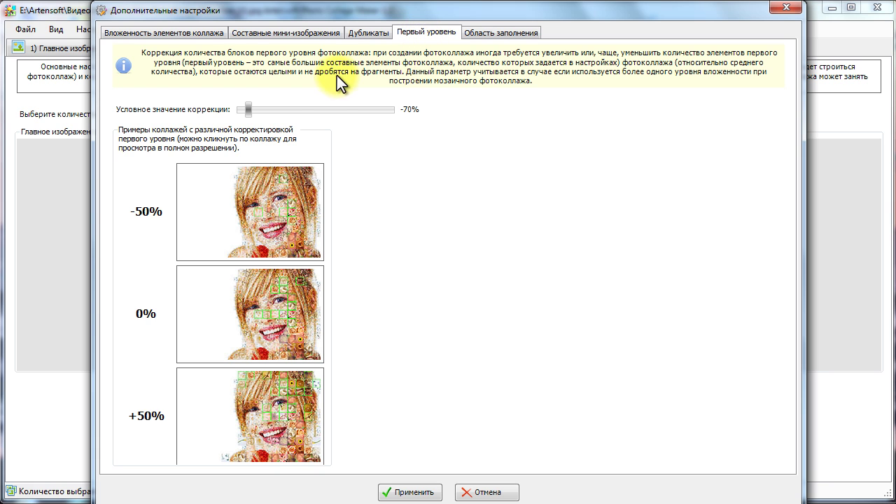
click(502, 33)
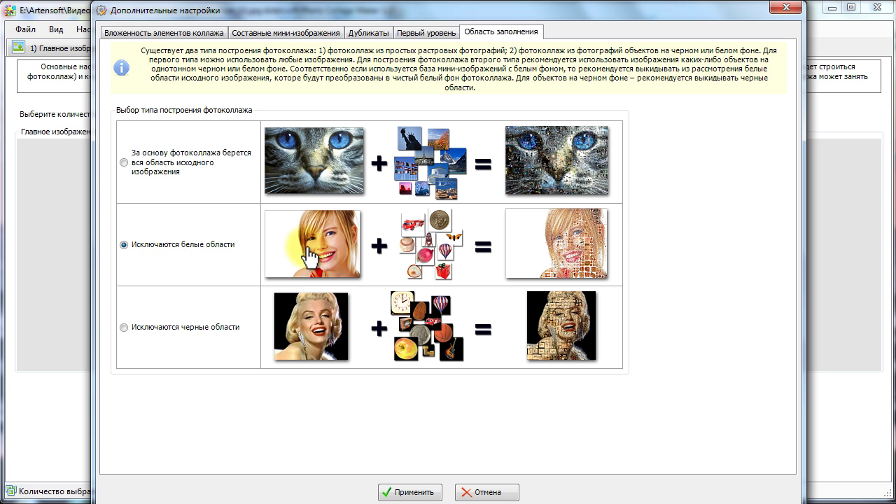
click(411, 492)
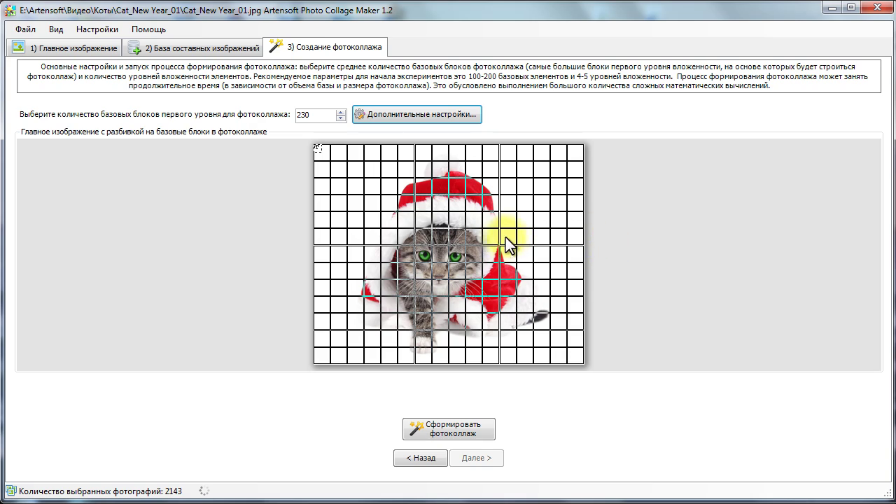
Check the mirrored and rotated mini-image variants in the additional settings and apply them.
click(392, 117)
click(273, 36)
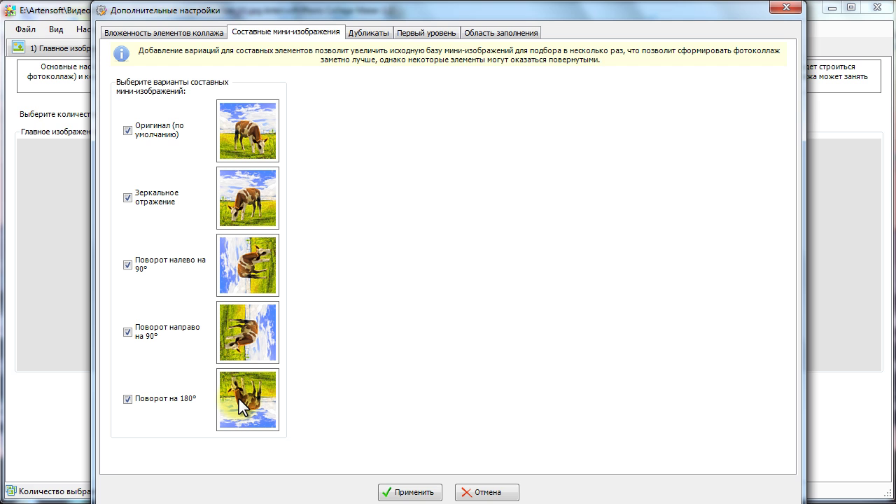
click(413, 491)
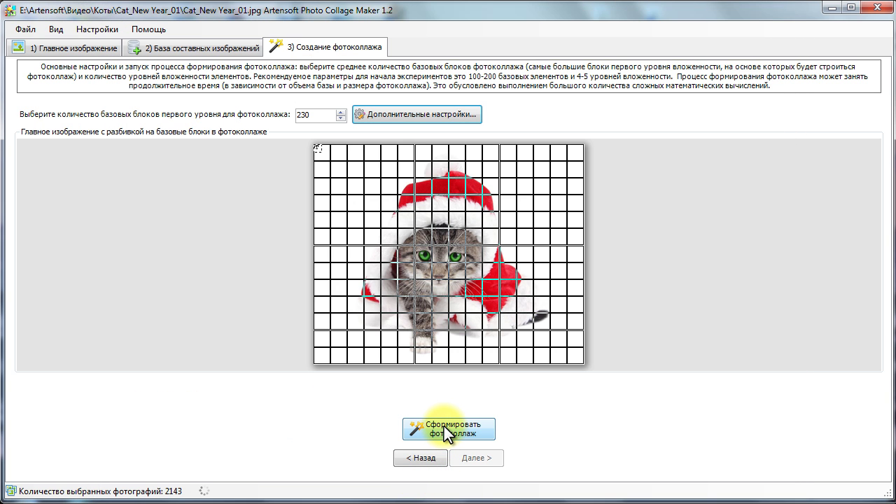
Generate the photo collage with the current settings and recheck the folders selected in the mini-image base.
click(444, 426)
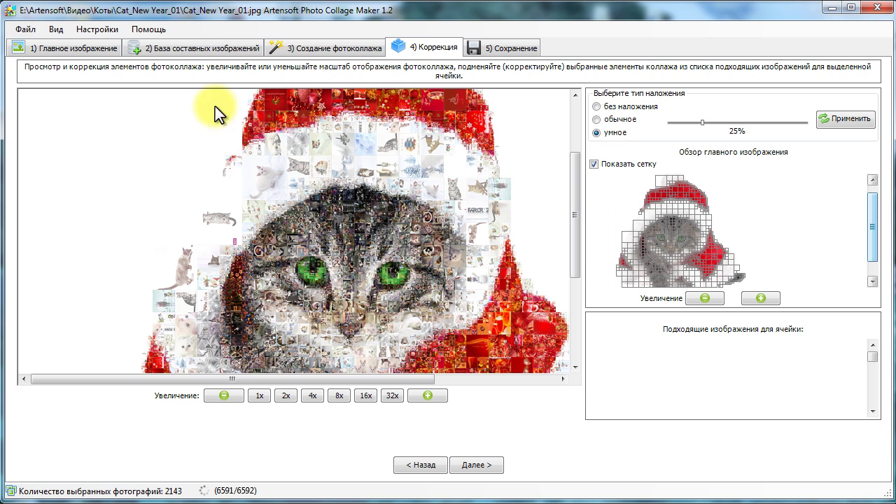
click(193, 46)
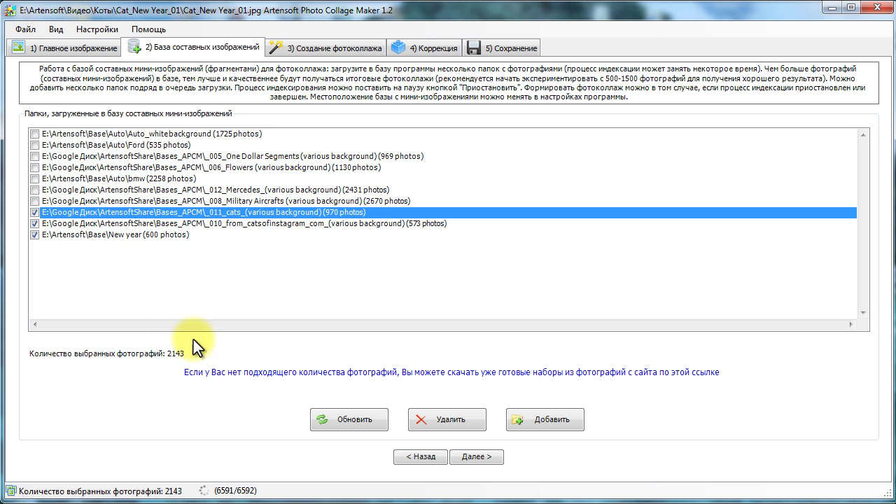
click(418, 52)
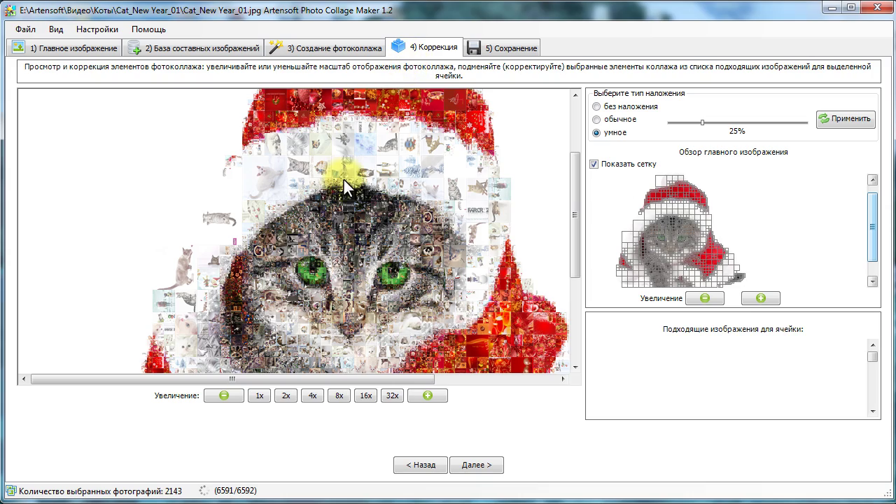
Exclude the 90° left, 90° right and 180° rotated mini-image variants in the additional settings and regenerate the photo collage.
click(322, 51)
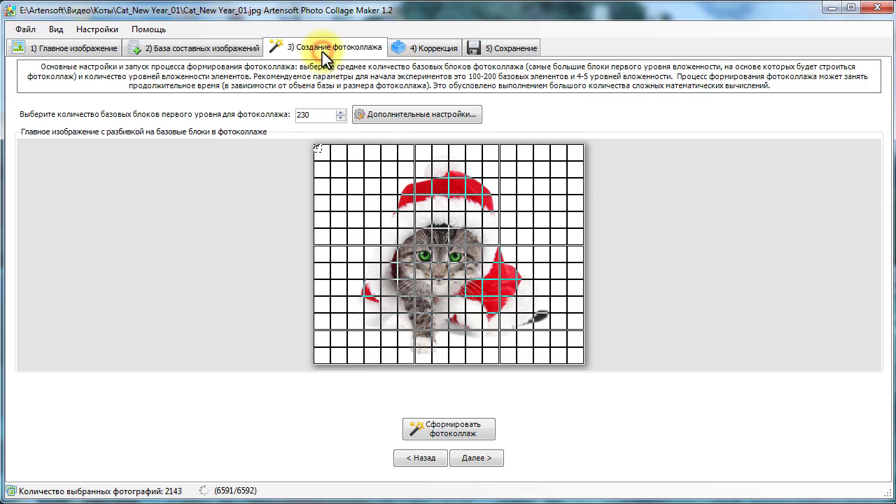
click(390, 114)
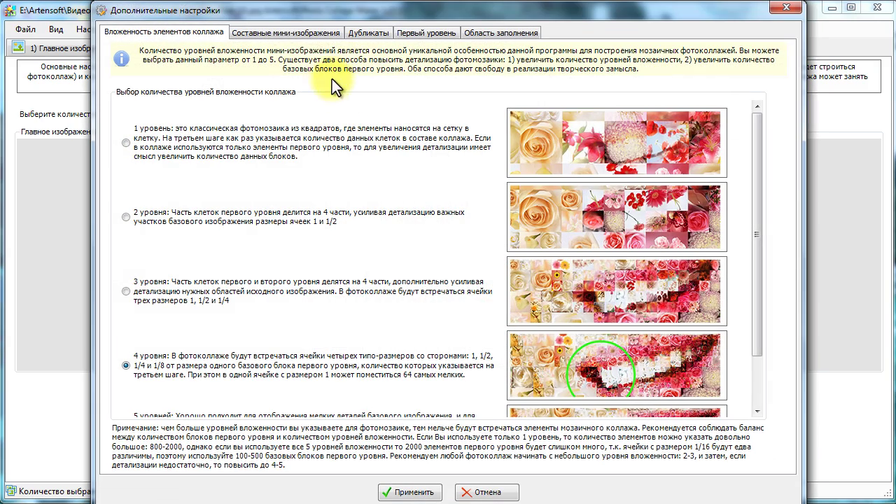
click(301, 35)
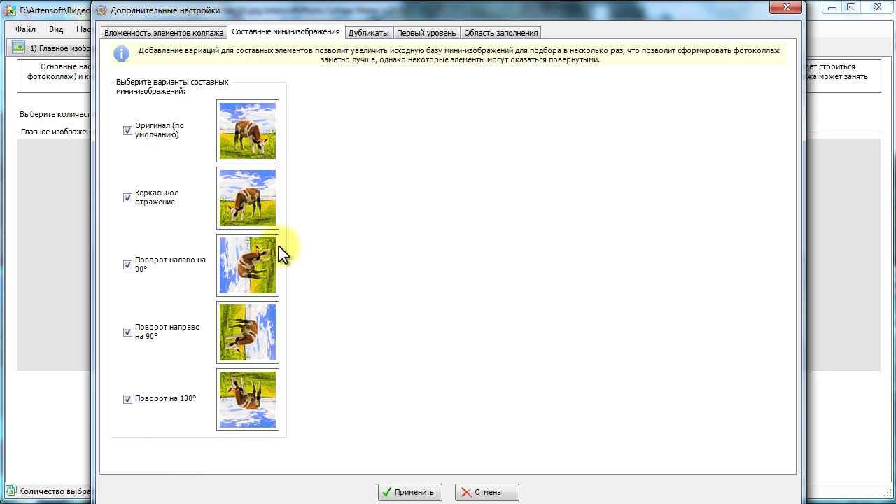
click(127, 265)
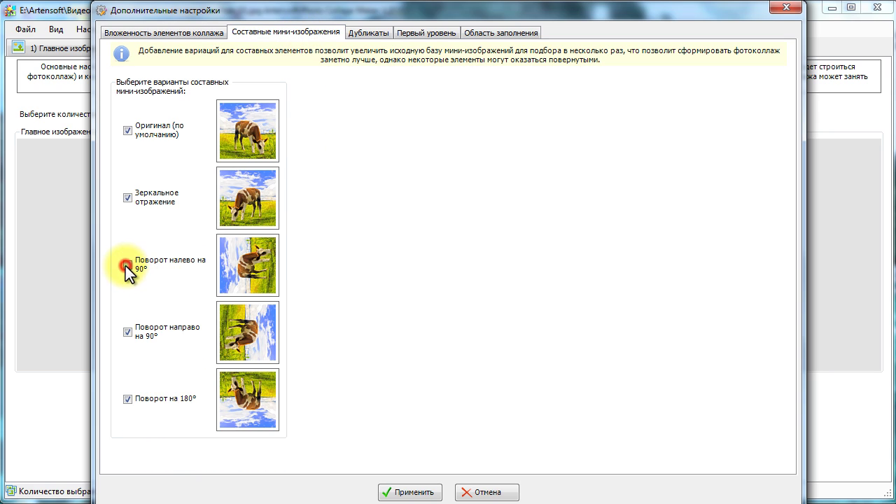
click(128, 331)
click(126, 399)
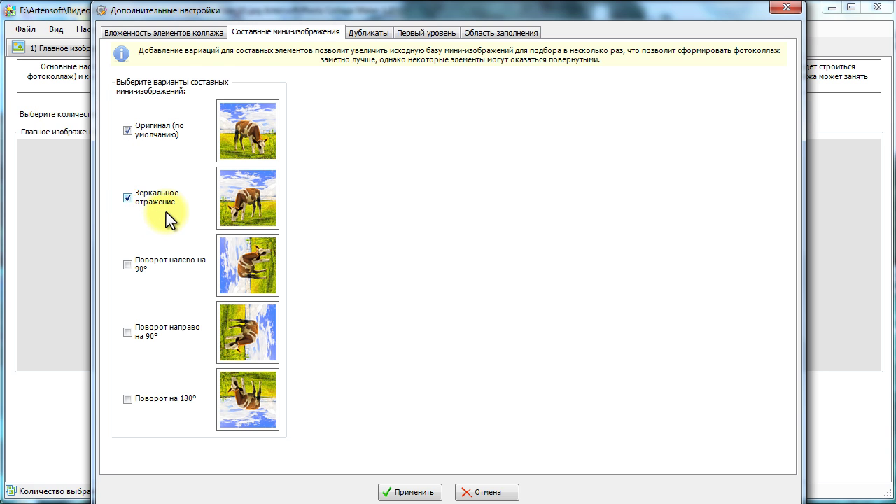
click(398, 489)
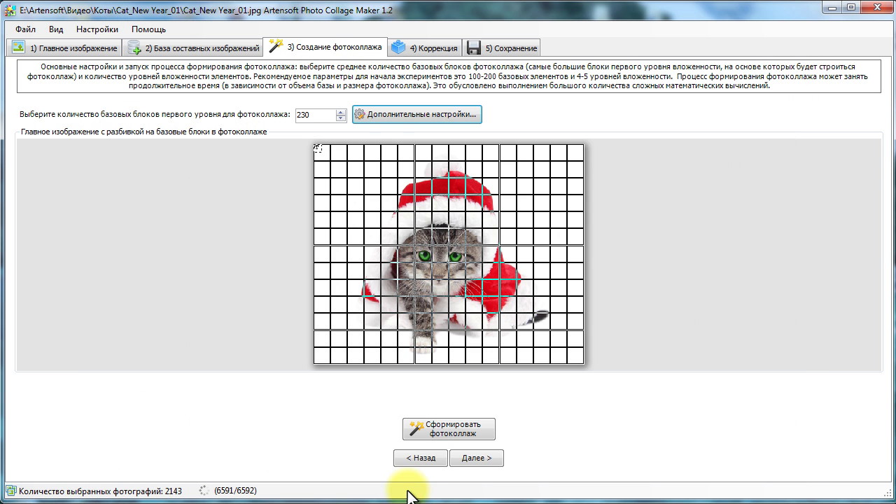
click(450, 428)
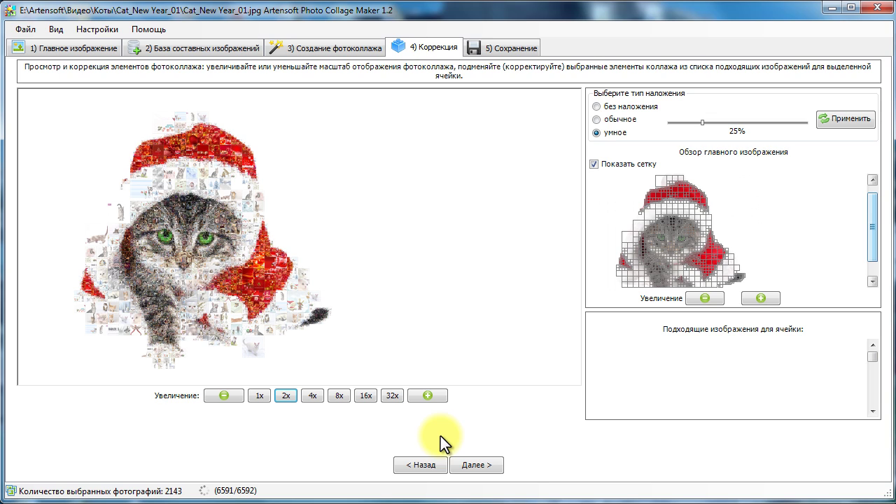
Replace the large striped mini-image in the hat's white brim with the white cat on snow, using a 4x view.
click(313, 396)
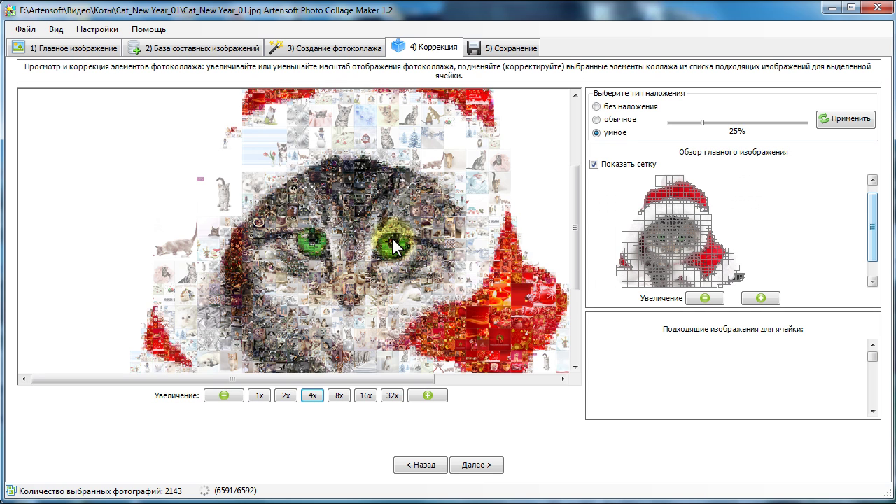
click(277, 149)
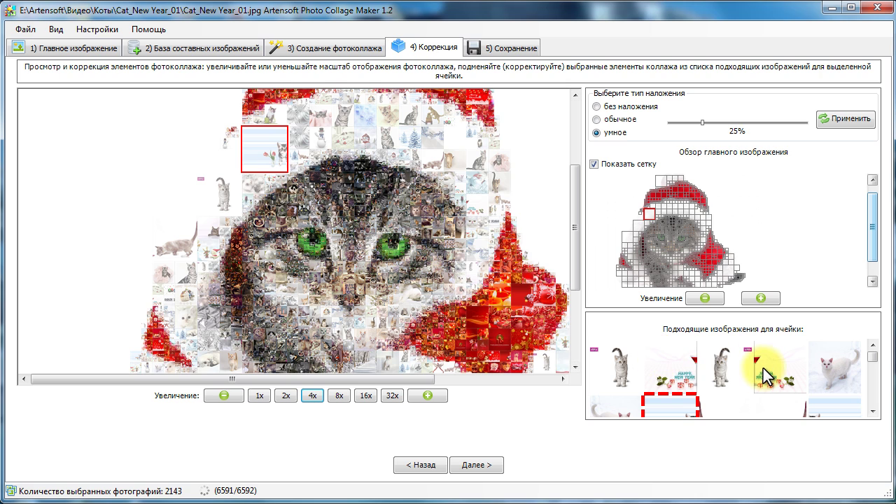
click(840, 374)
click(410, 201)
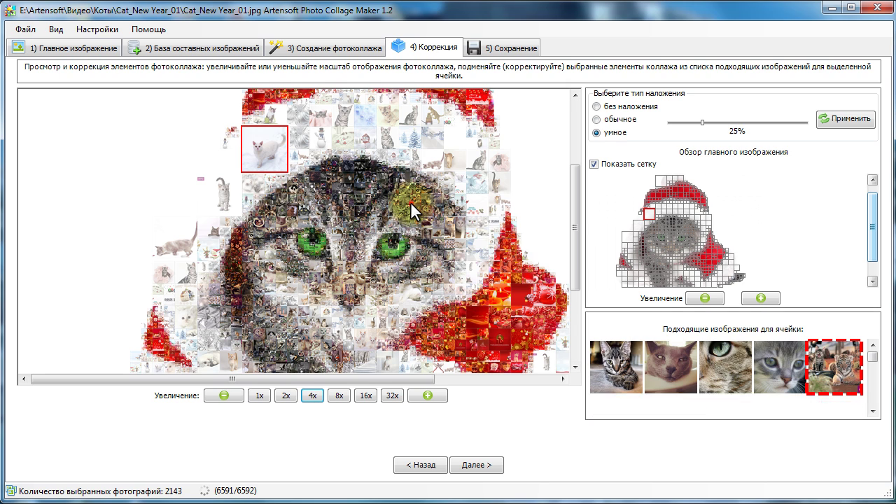
click(536, 186)
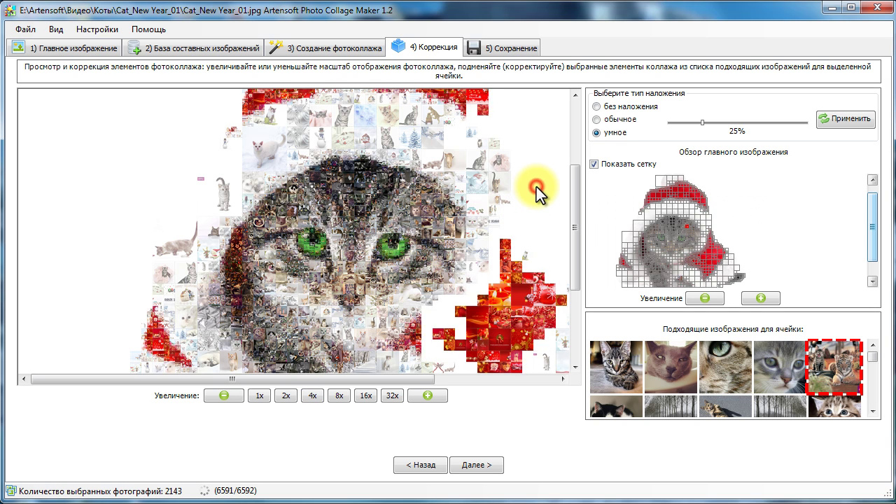
Save the collage at 16256*13208 pixels as the JPEG file Cat_New Year_01_created_using_Artensoft_Photo_Collage_Maker in the Cat_New Year_01 folder.
click(502, 46)
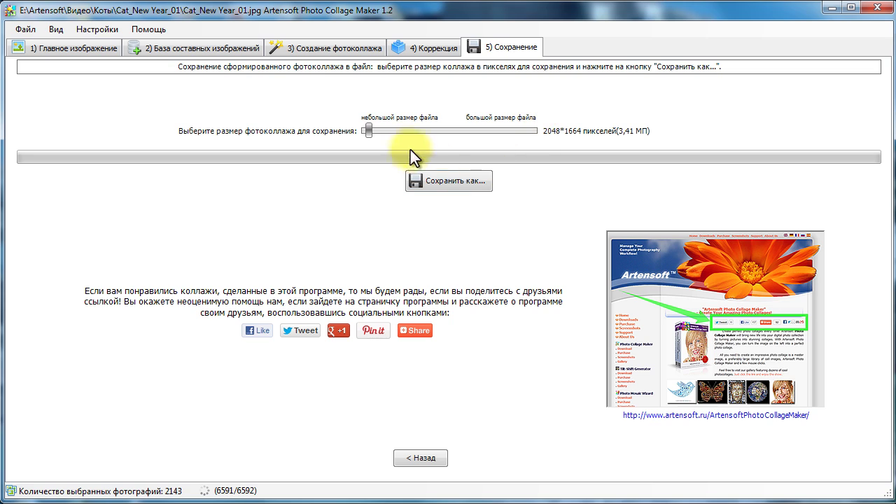
drag(368, 128, 411, 130)
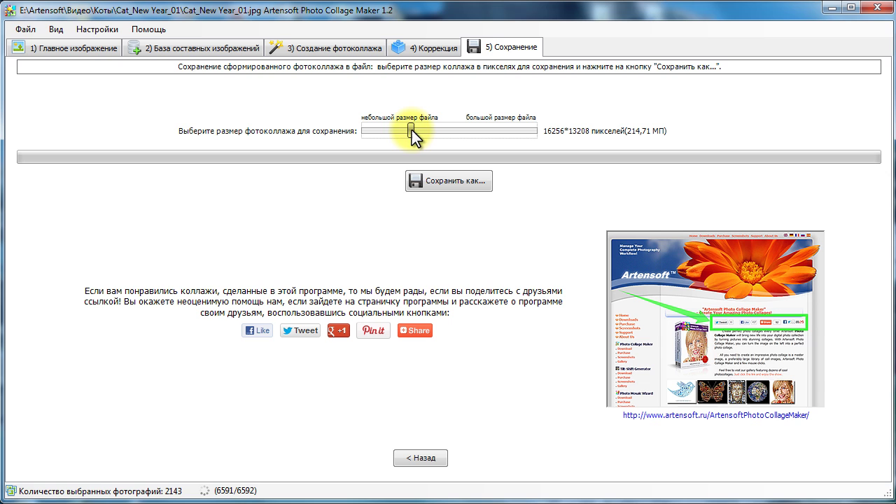
click(435, 182)
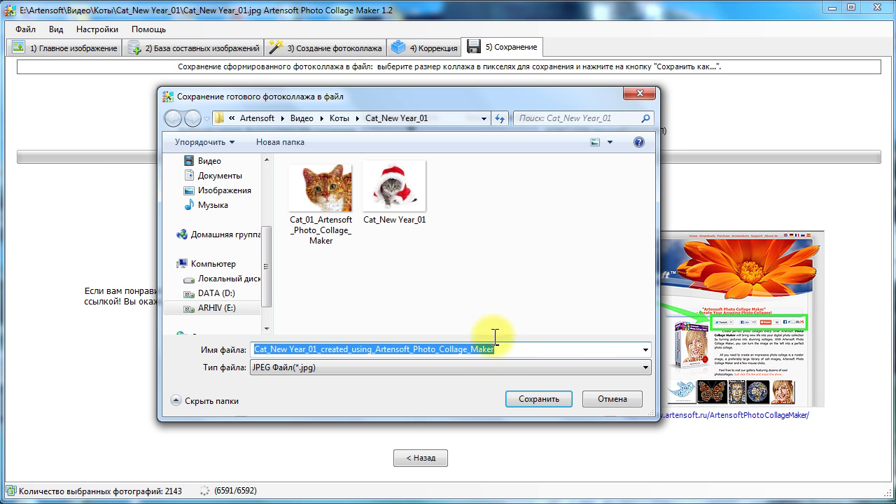
click(535, 399)
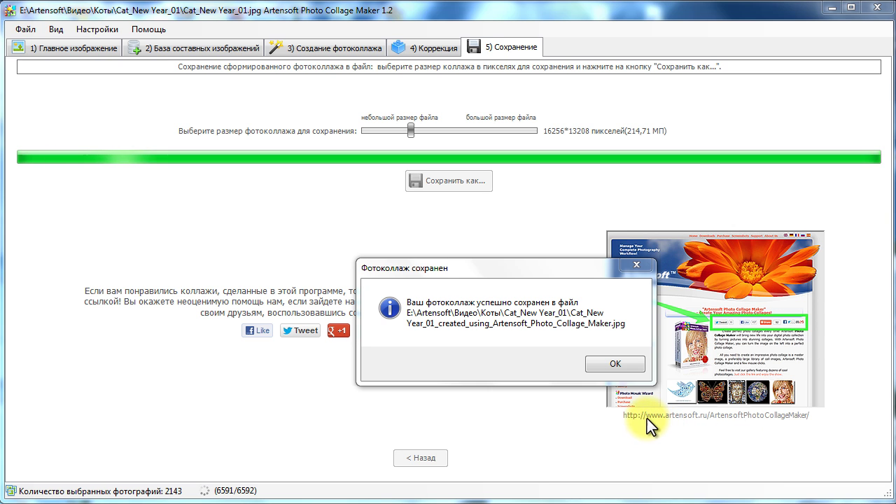
click(615, 363)
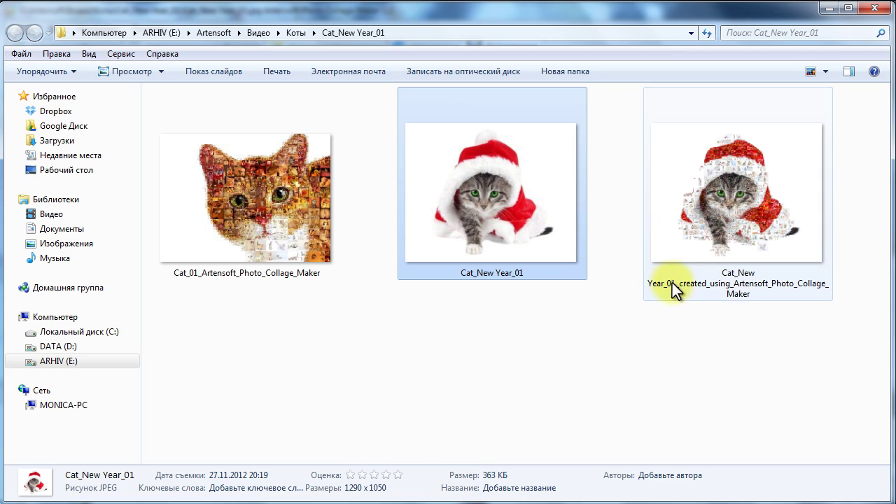
Open the saved kitten collage in Windows Photo Viewer, examine its mini-images up close and compare it with the Cat_01 collage.
double_click(716, 233)
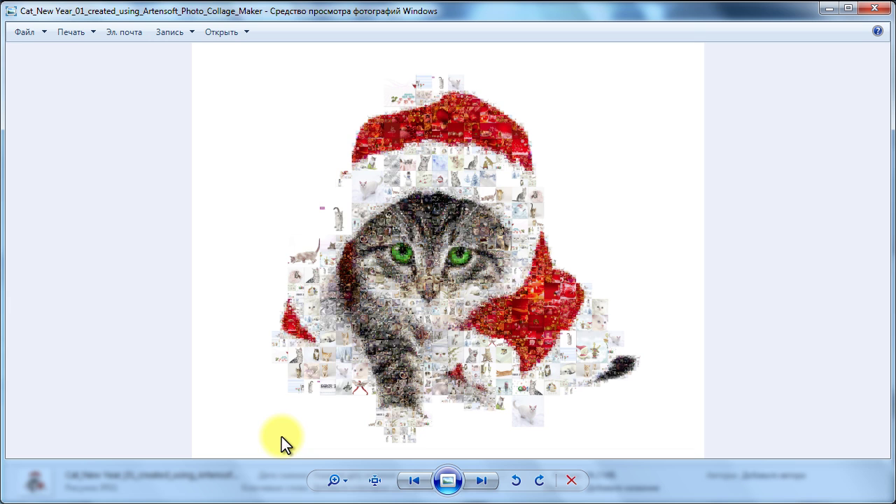
scroll(282, 437, up, 3)
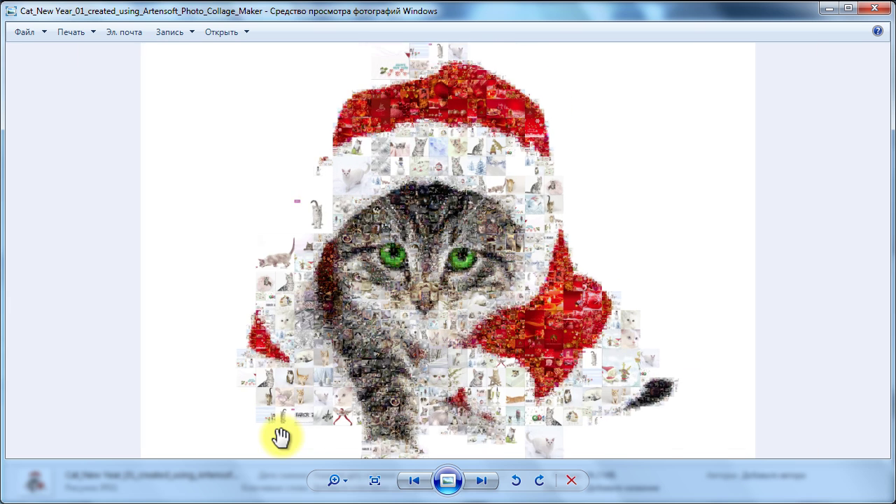
scroll(282, 437, up, 5)
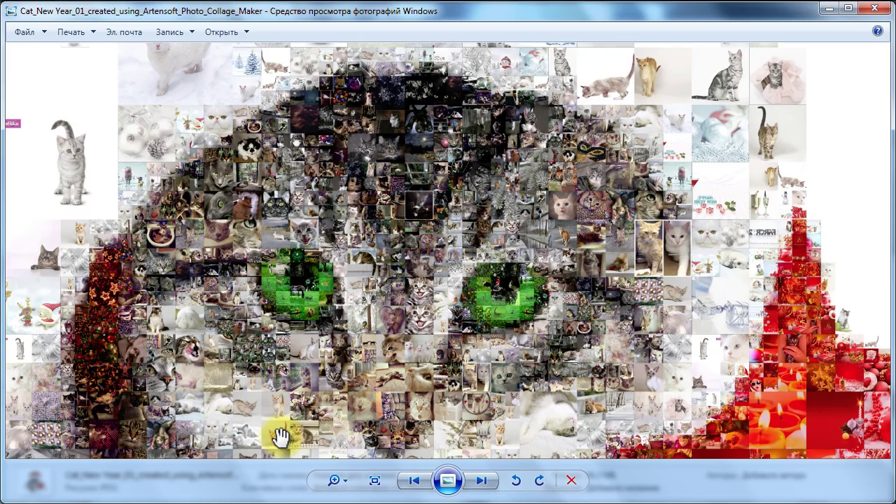
scroll(281, 437, up, 1)
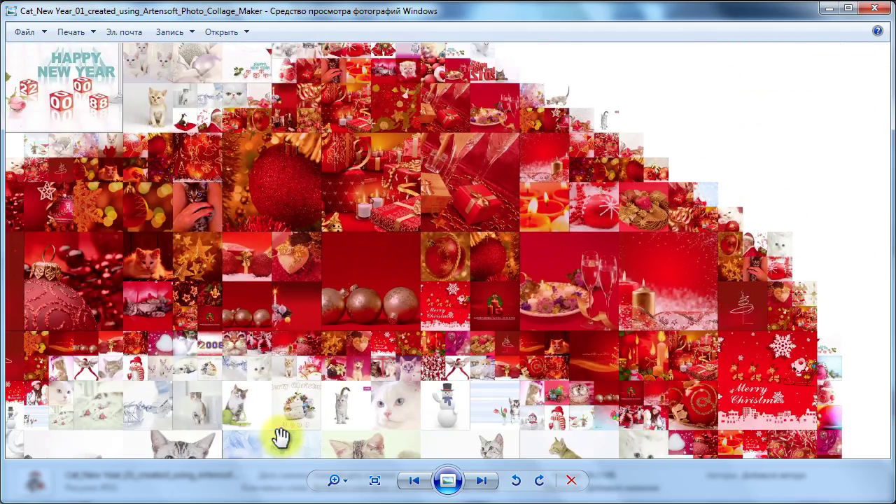
scroll(282, 438, down, 3)
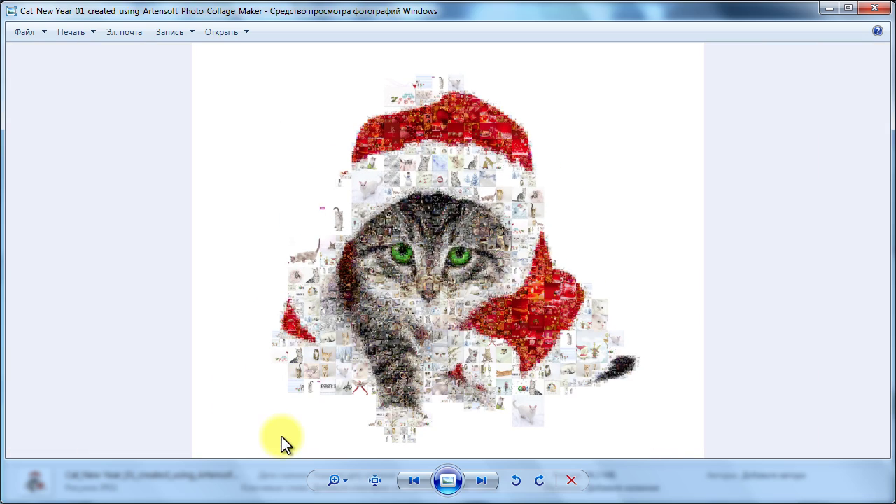
key(Right)
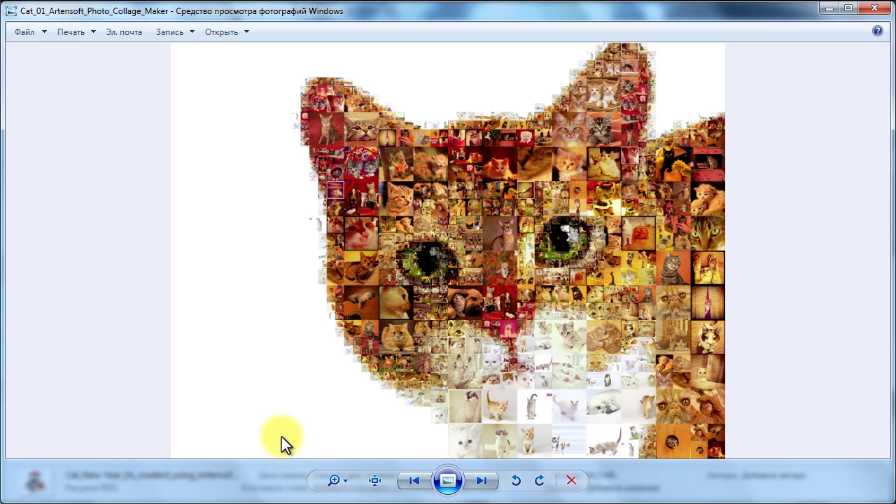
key(Left)
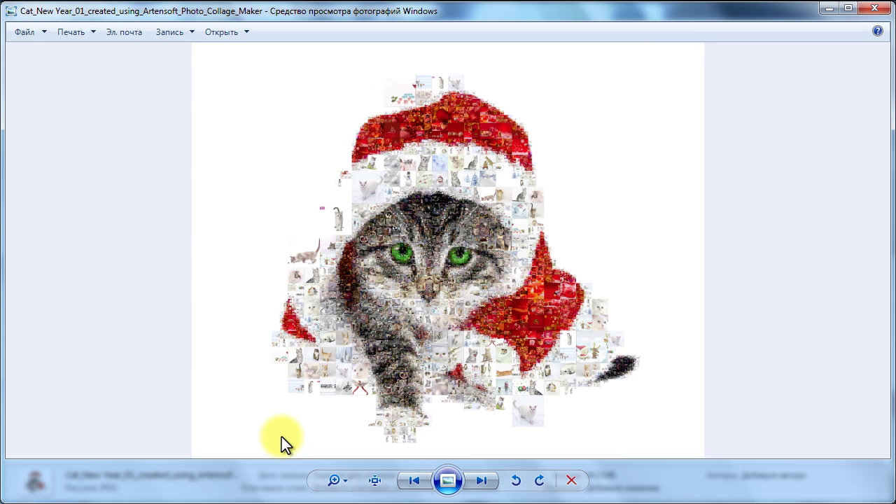